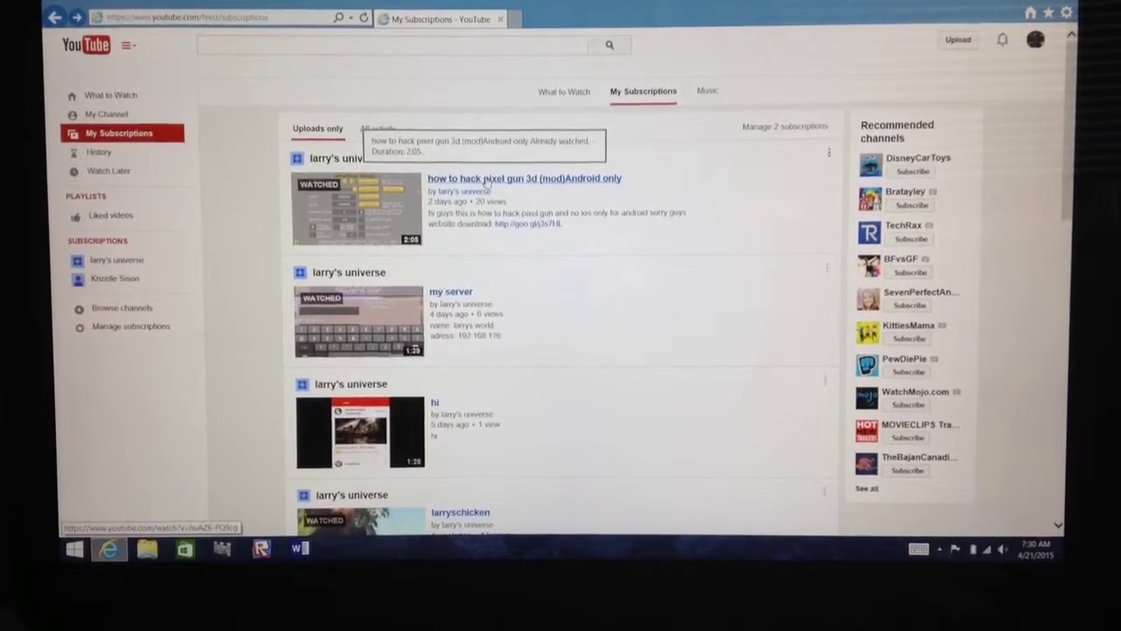
Play the 'how to hack pixel gun 3d (mod)Android only' video, seeking back to 0:34, then ahead to 0:57
click(488, 182)
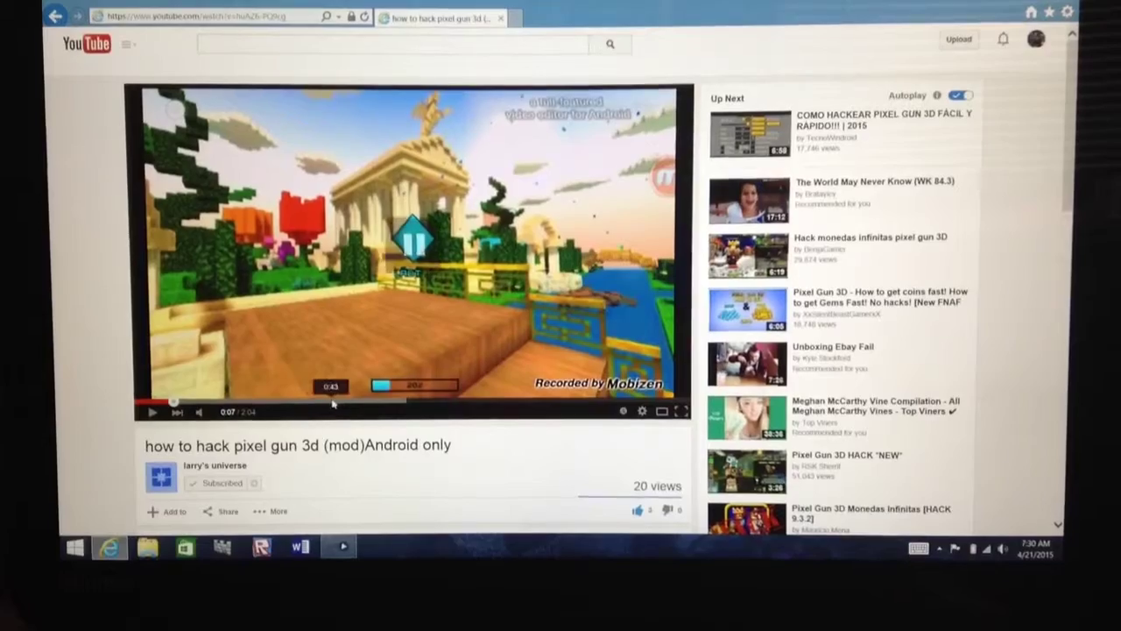
click(332, 405)
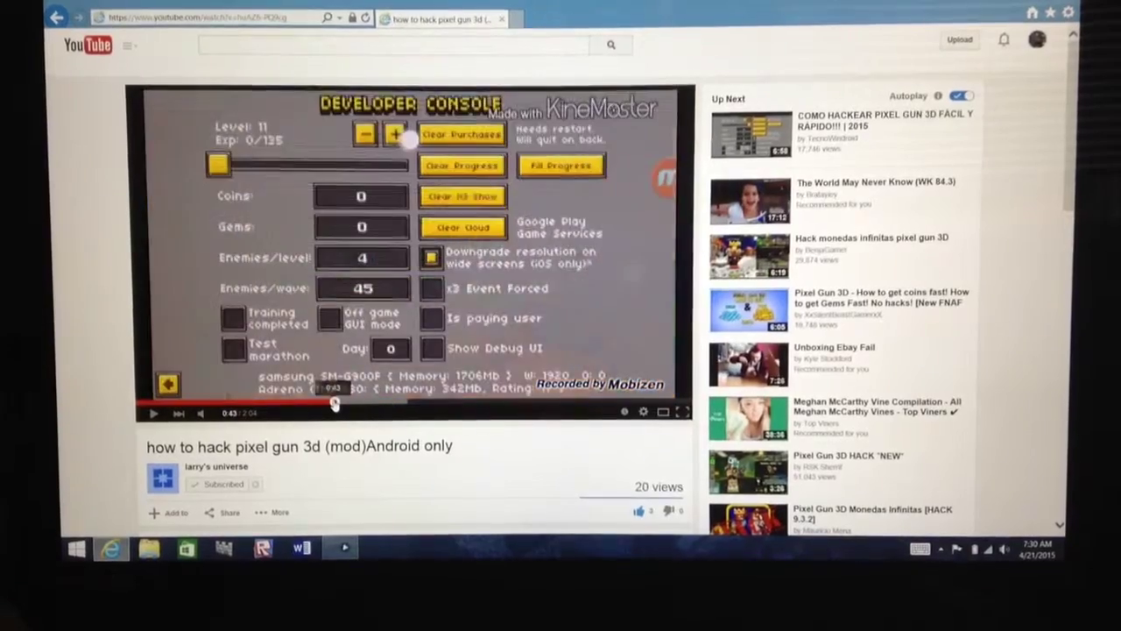
key(super+c)
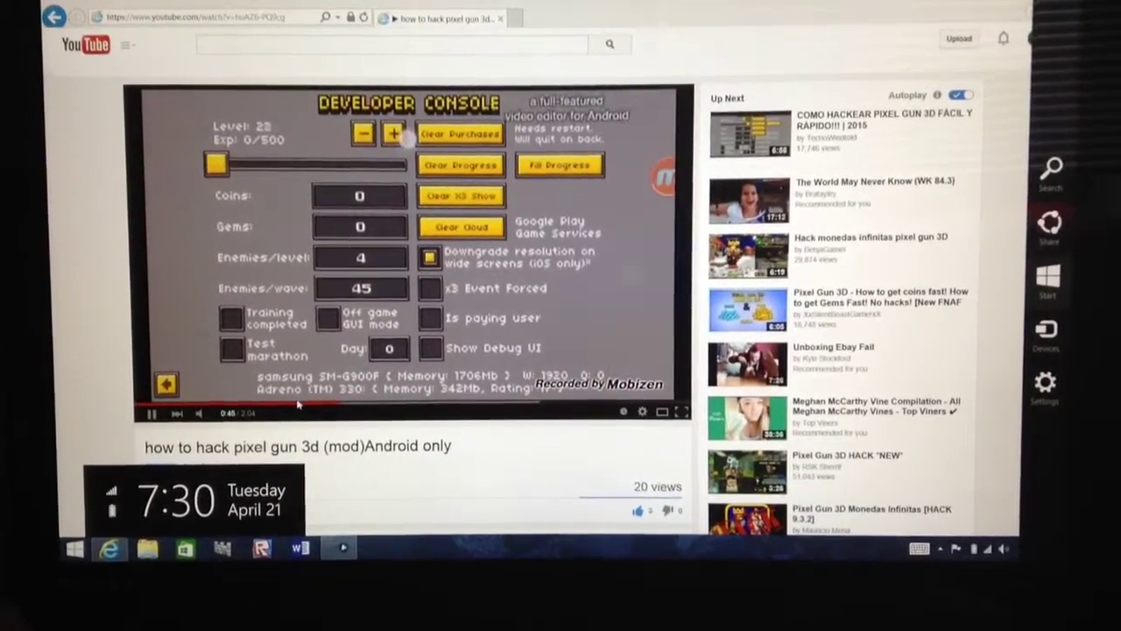
key(Escape)
click(295, 404)
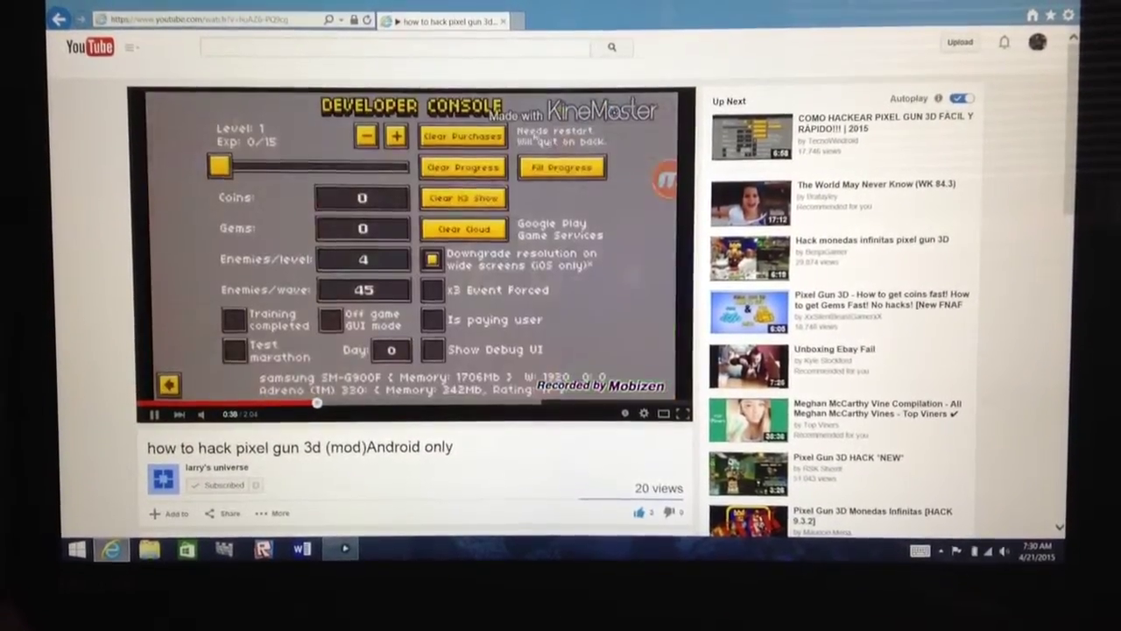
key(super+c)
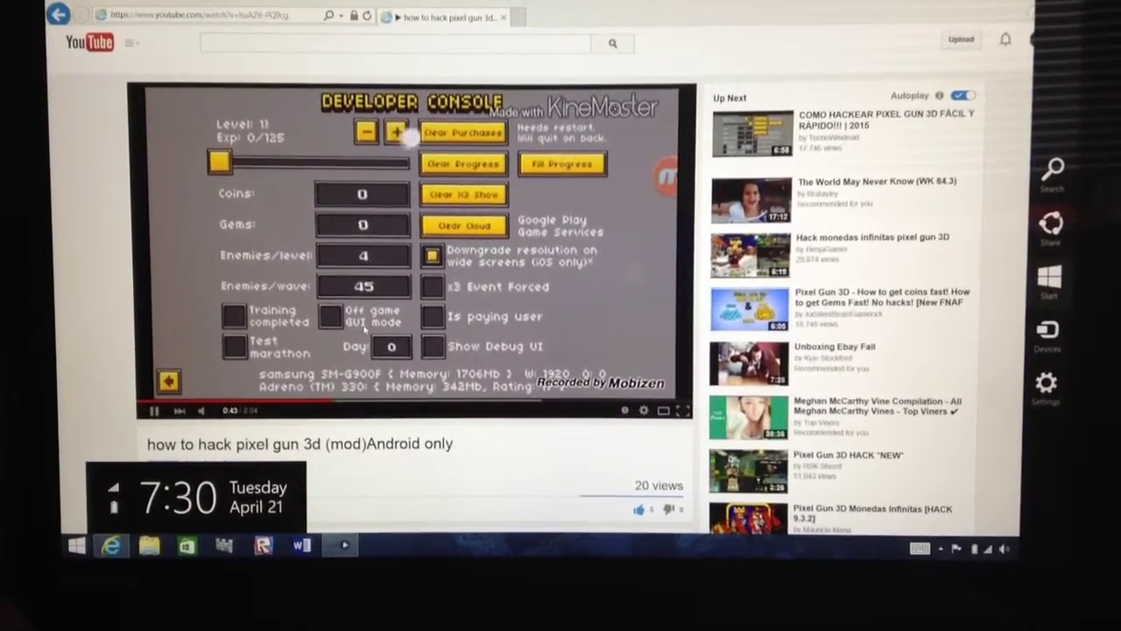
click(388, 408)
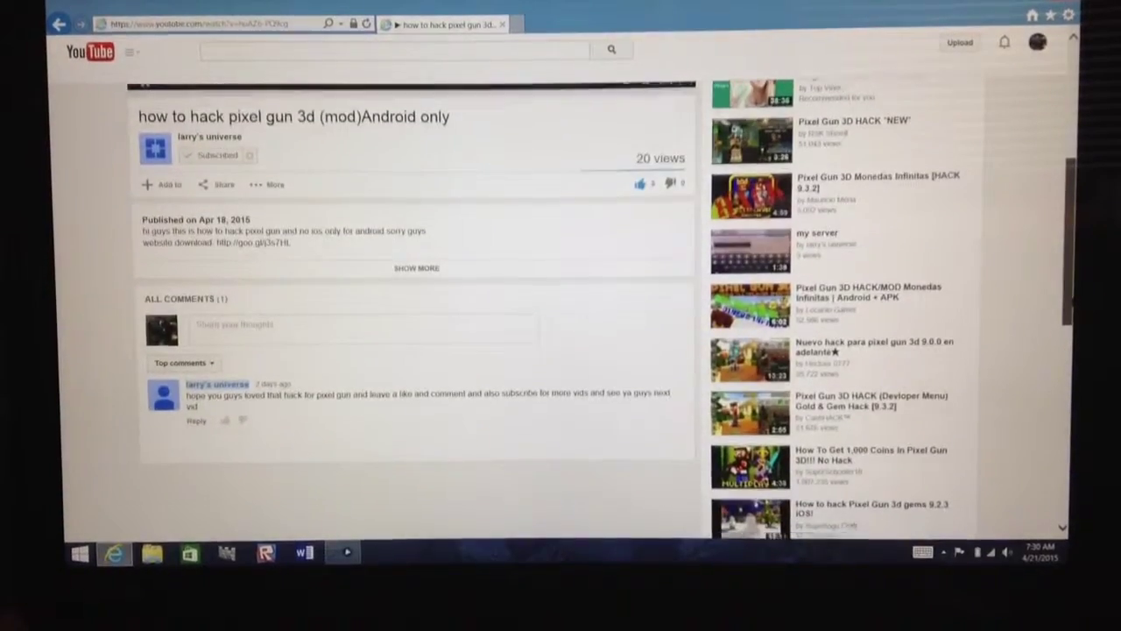
scroll(560, 307, down, 1)
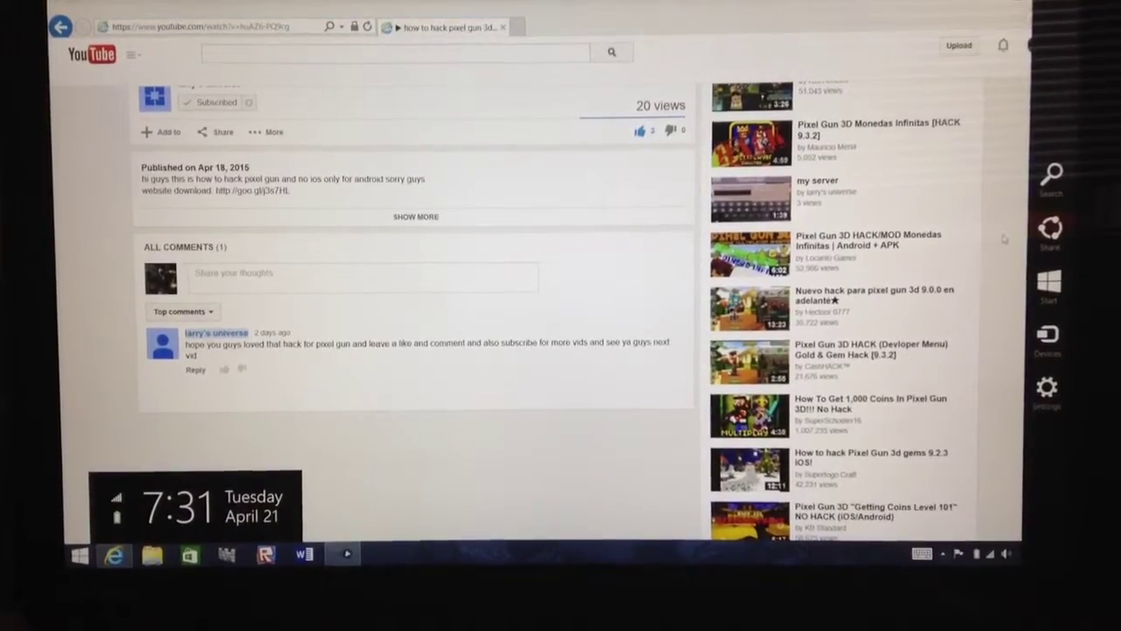
scroll(411, 306, up, 5)
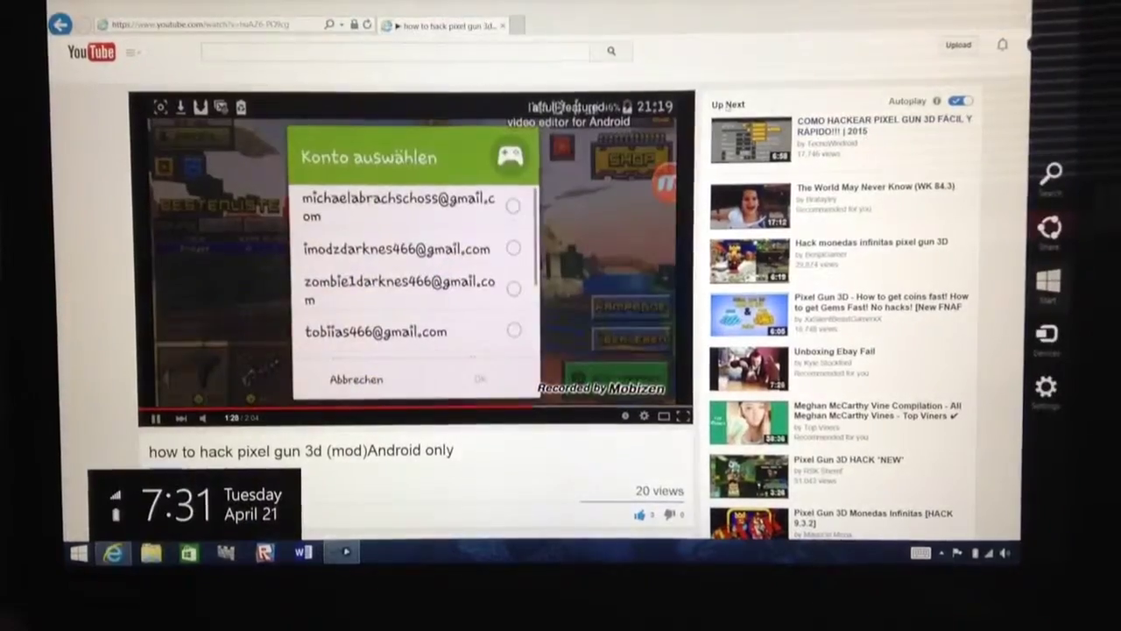
Run a YouTube search for 'minecraftprice'
click(522, 56)
text(m)
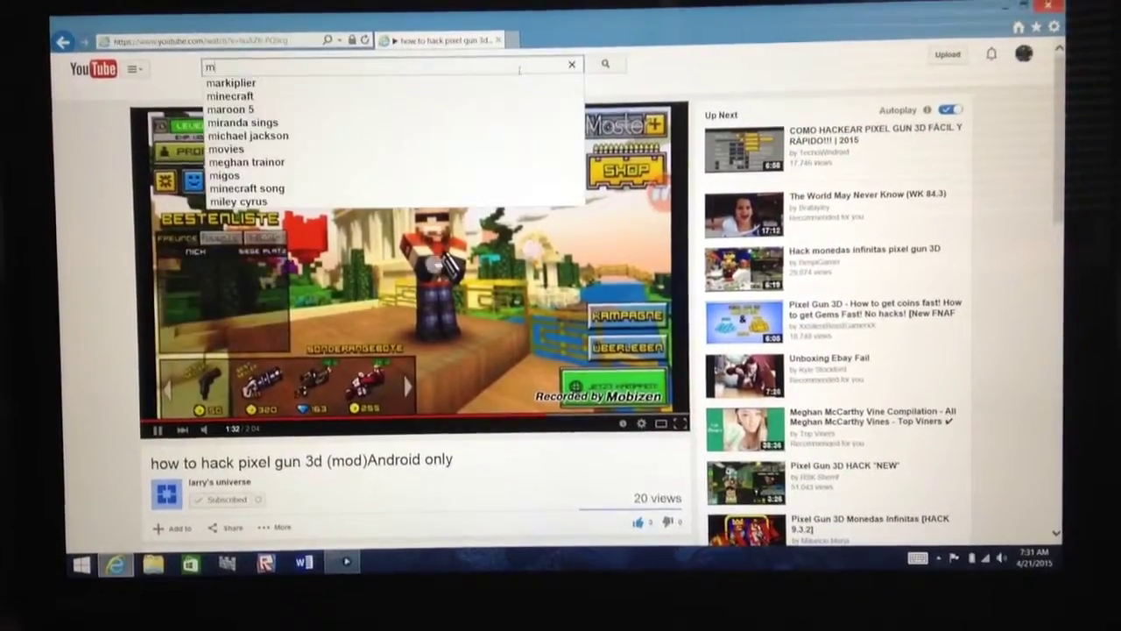
text(inecra)
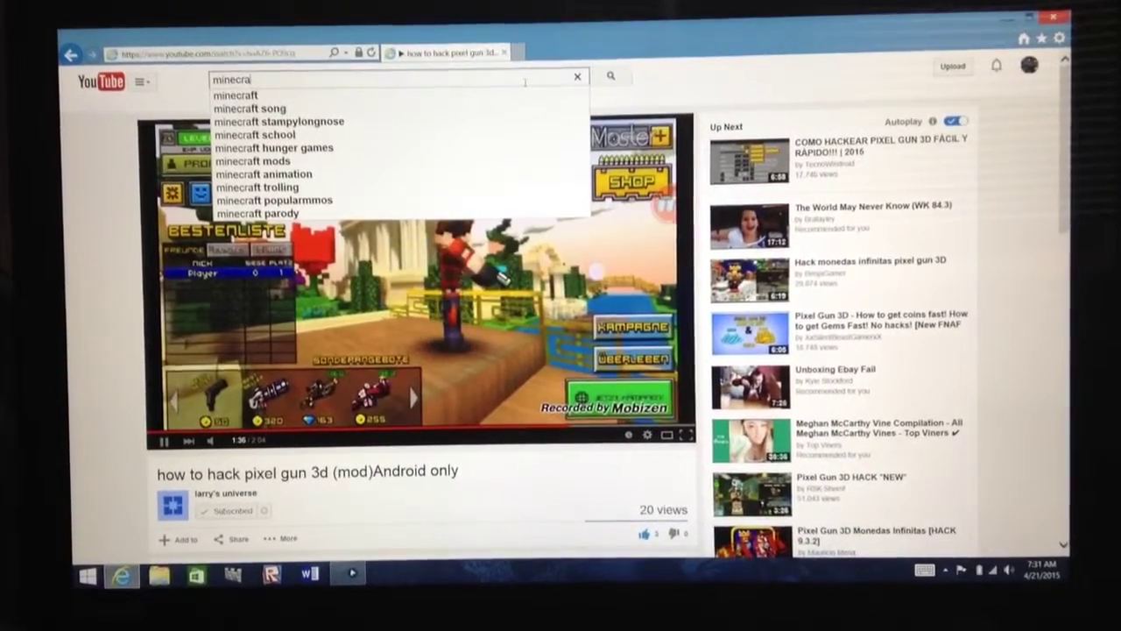
text(ft)
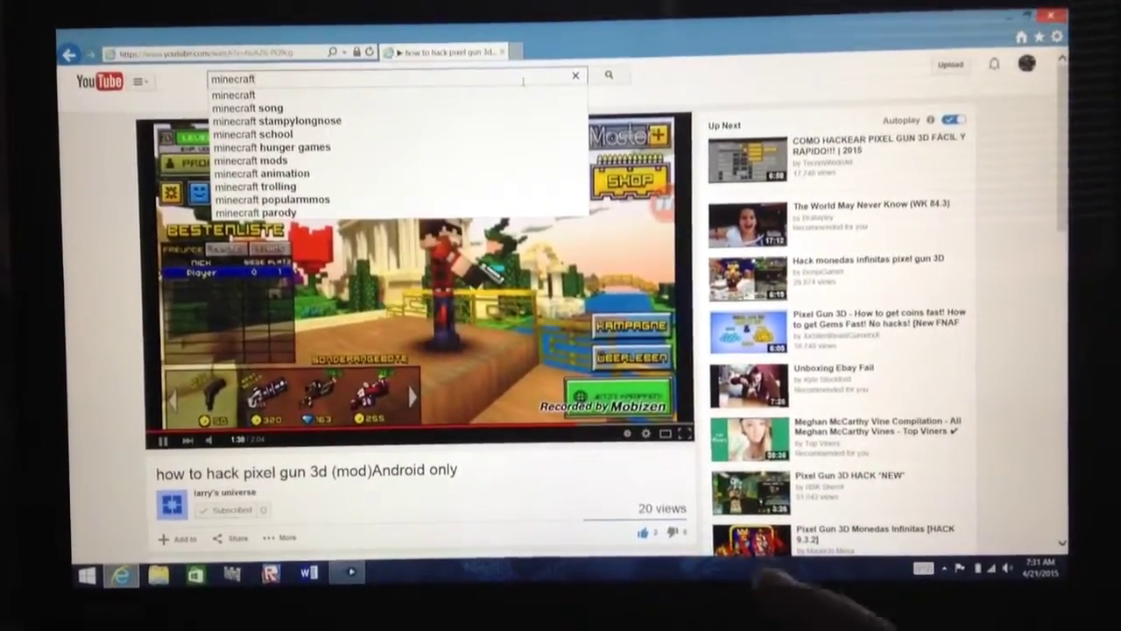
text( pris)
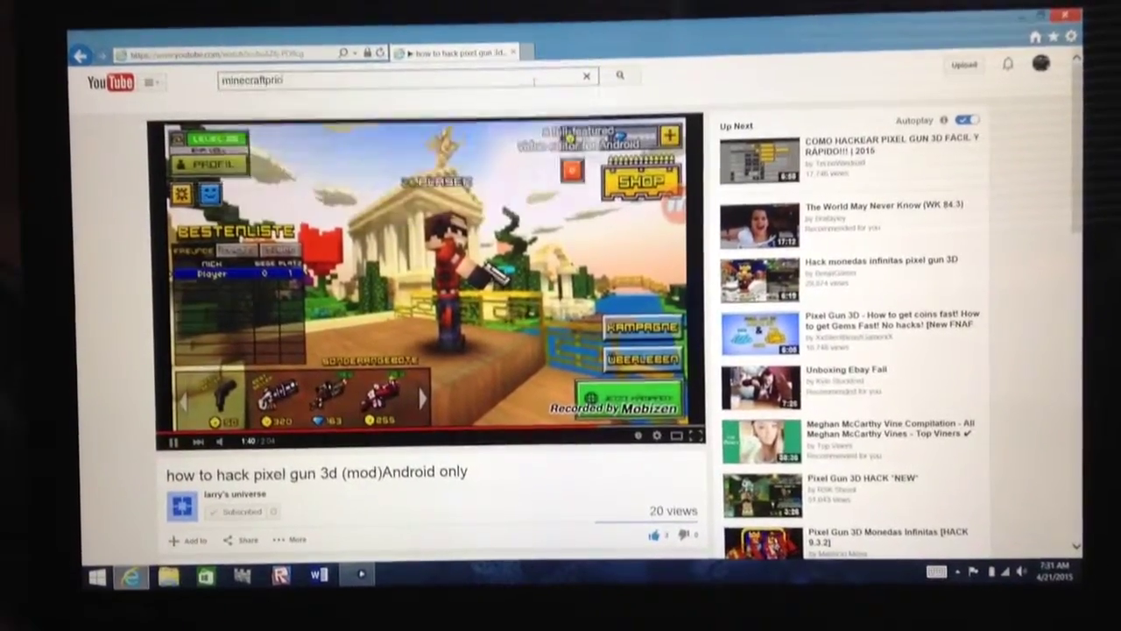
text(e)
key(Return)
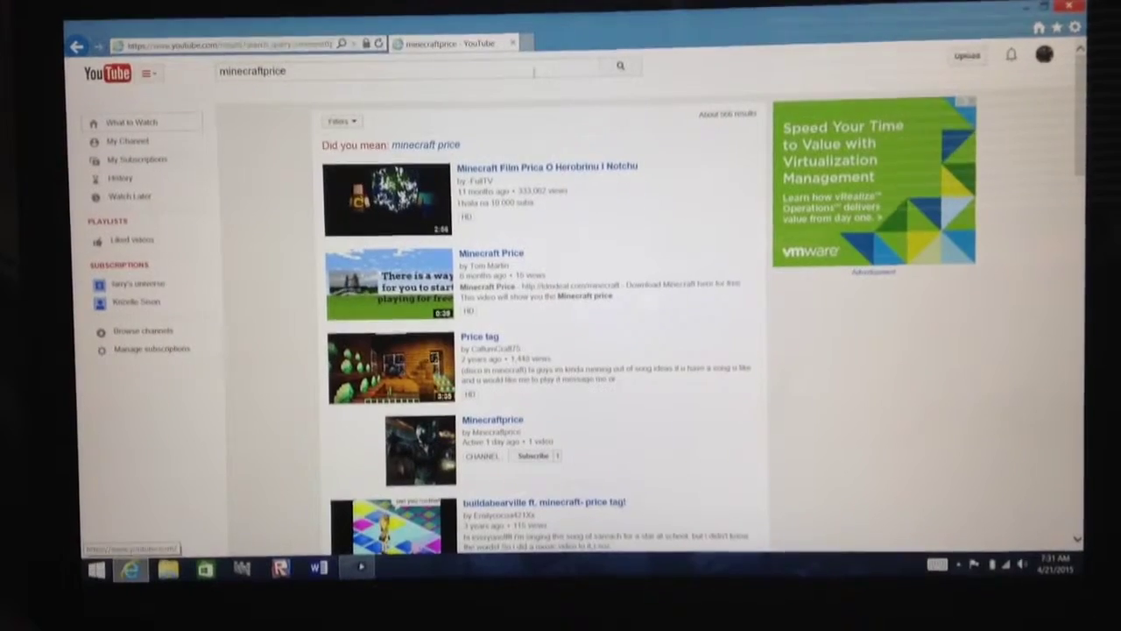
scroll(538, 73, down, 2)
scroll(540, 69, down, 1)
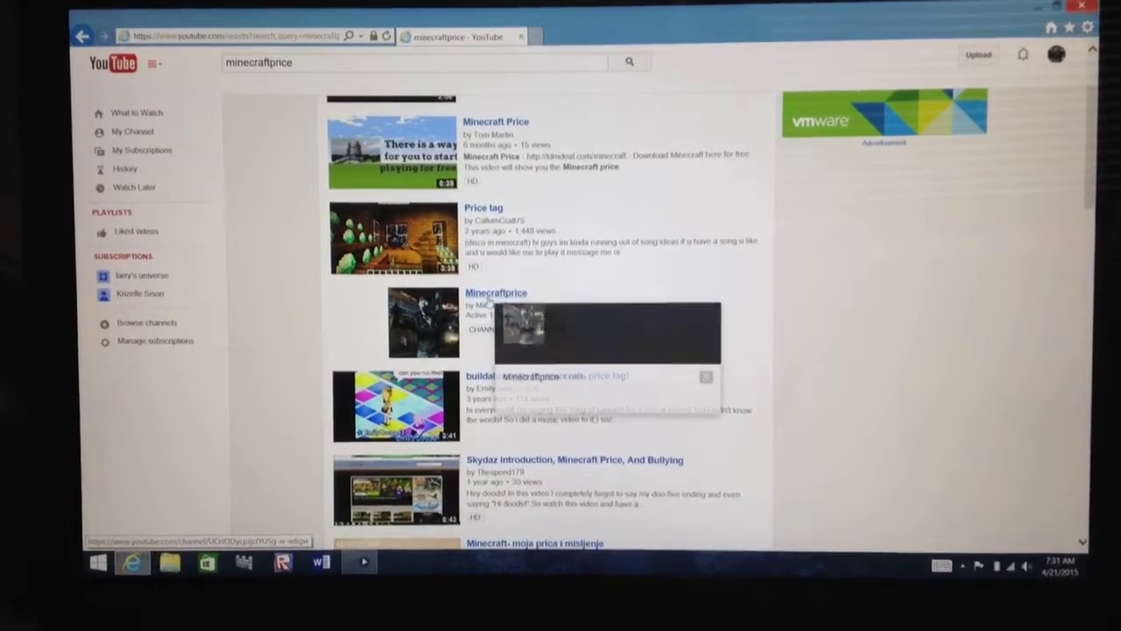
mouse_move(492, 420)
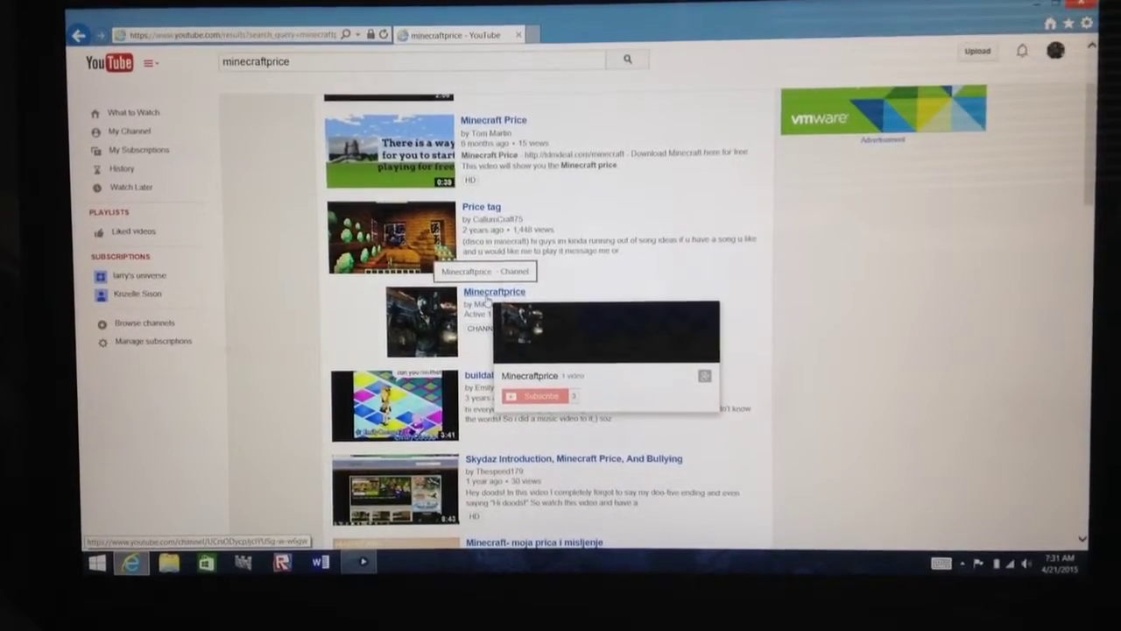
Go to the Minecraftprice channel page from the search results
click(488, 294)
scroll(488, 300, down, 3)
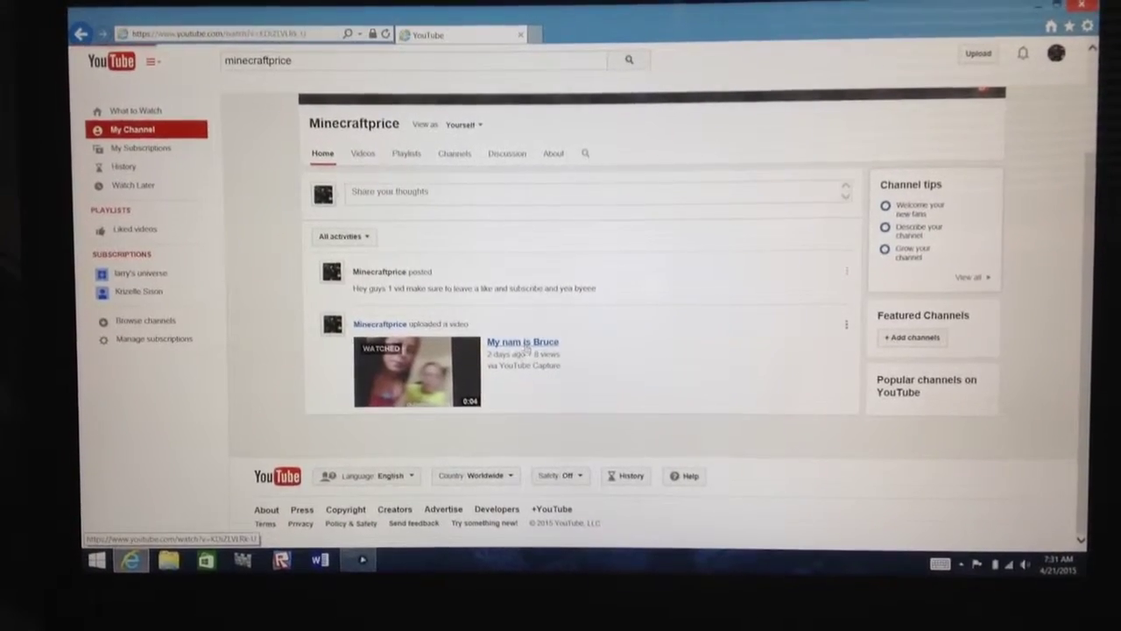
Play the 'My nam is Bruce' video, then close the Internet Explorer window
click(526, 346)
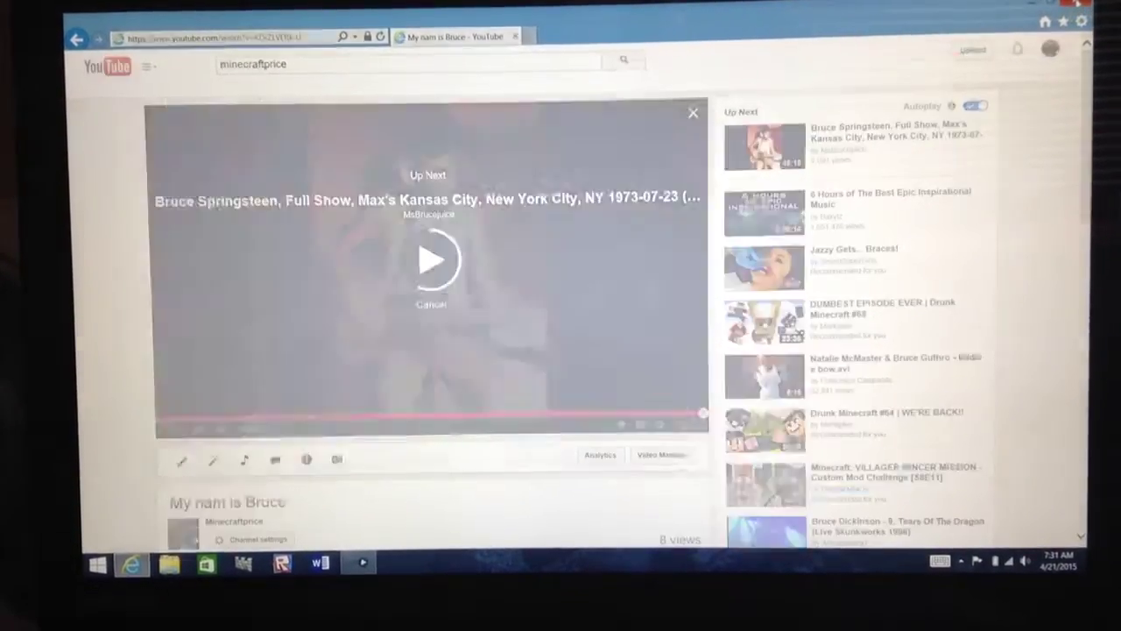
click(1074, 7)
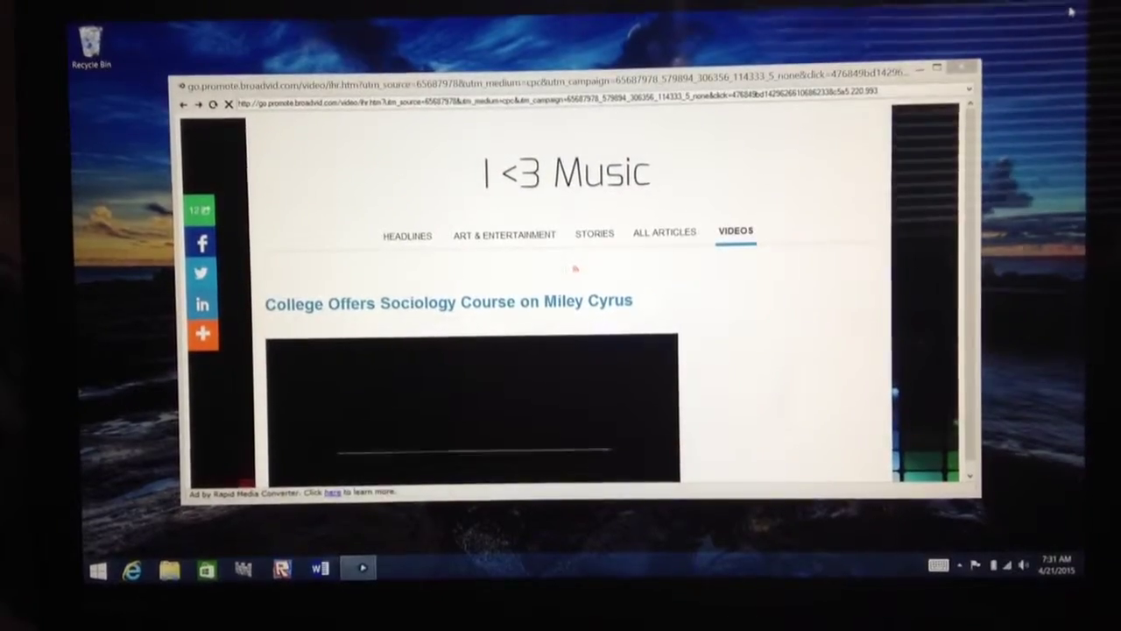